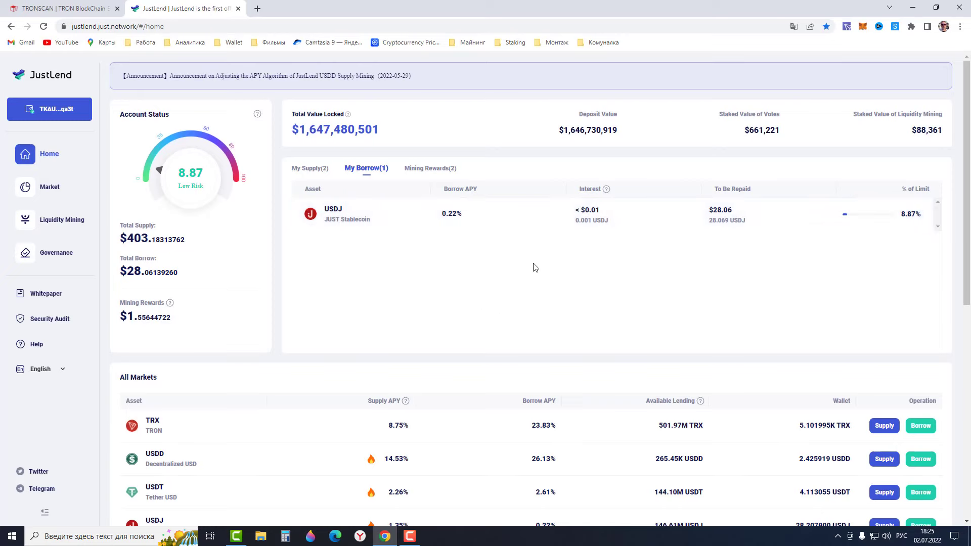
Repay the full borrowed USDJ using the maximum repay amount and sign the transaction in the wallet
scroll(471, 354, down, 2)
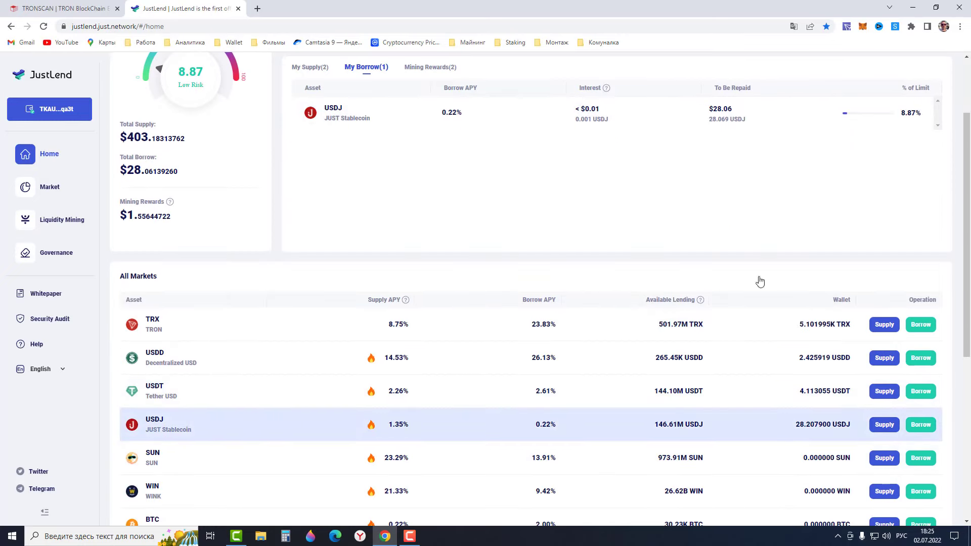
scroll(351, 249, up, 2)
click(393, 216)
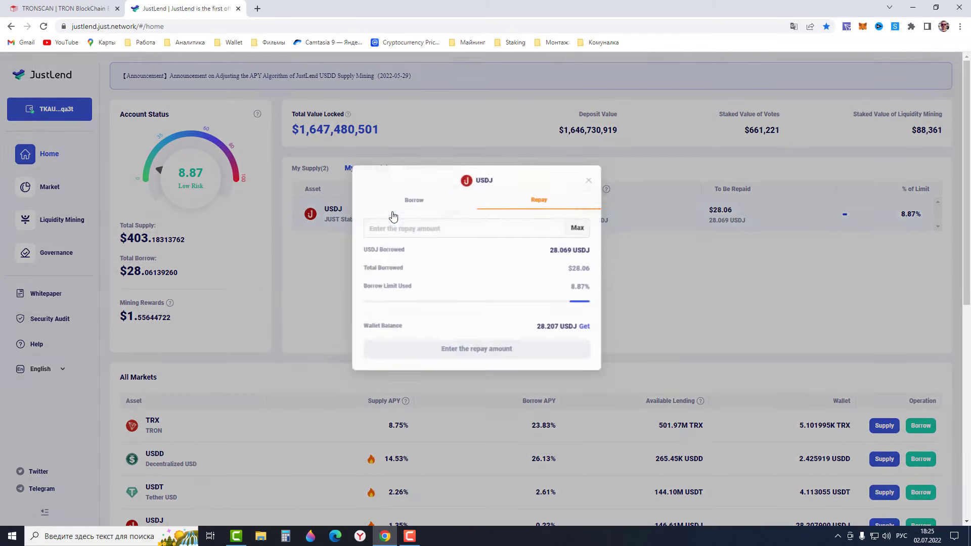
click(587, 230)
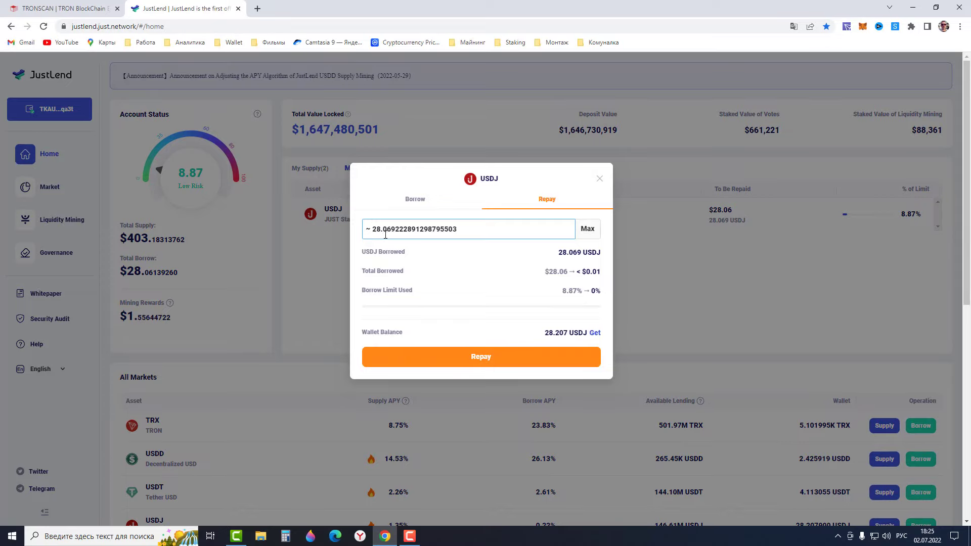
click(501, 362)
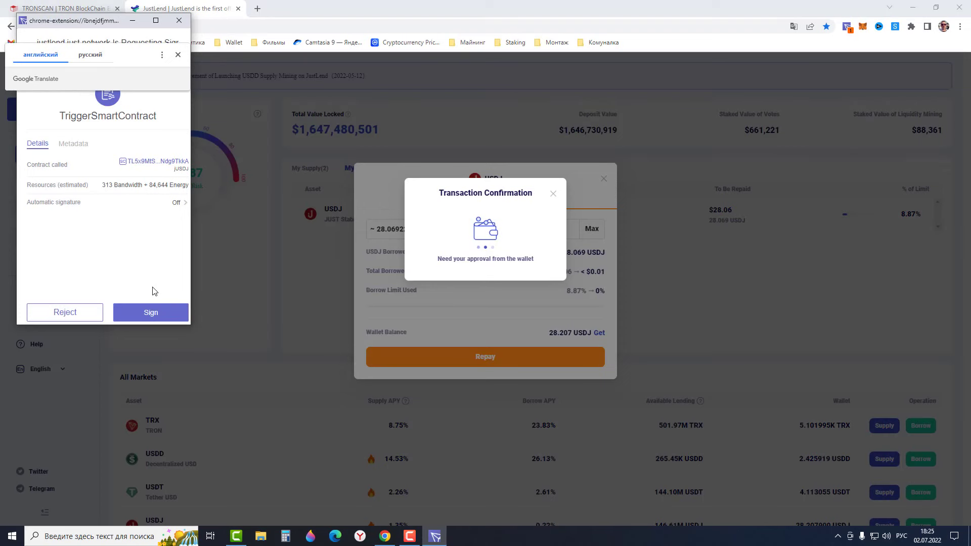
click(150, 313)
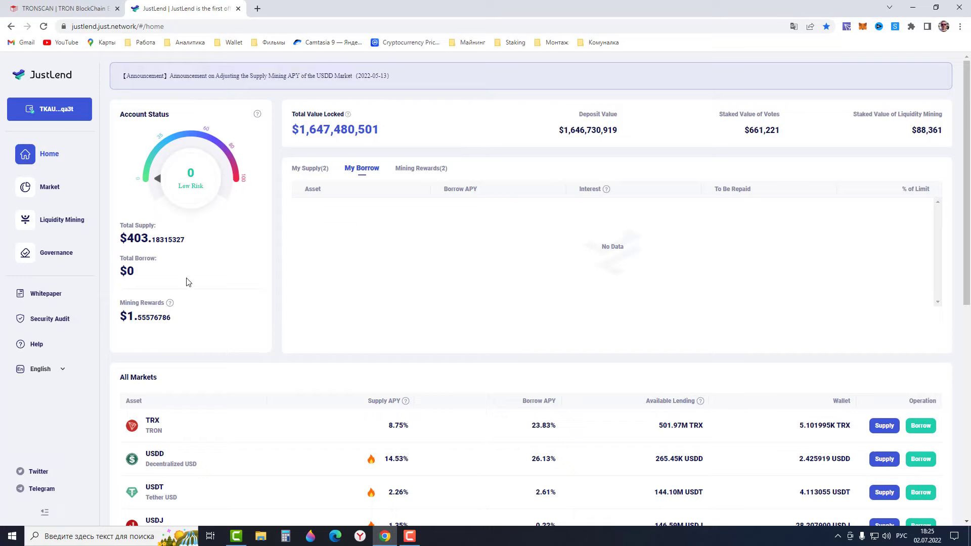
Check the Total Borrow figure, the list of supplied assets and the Total Supply figure
drag(120, 273, 154, 273)
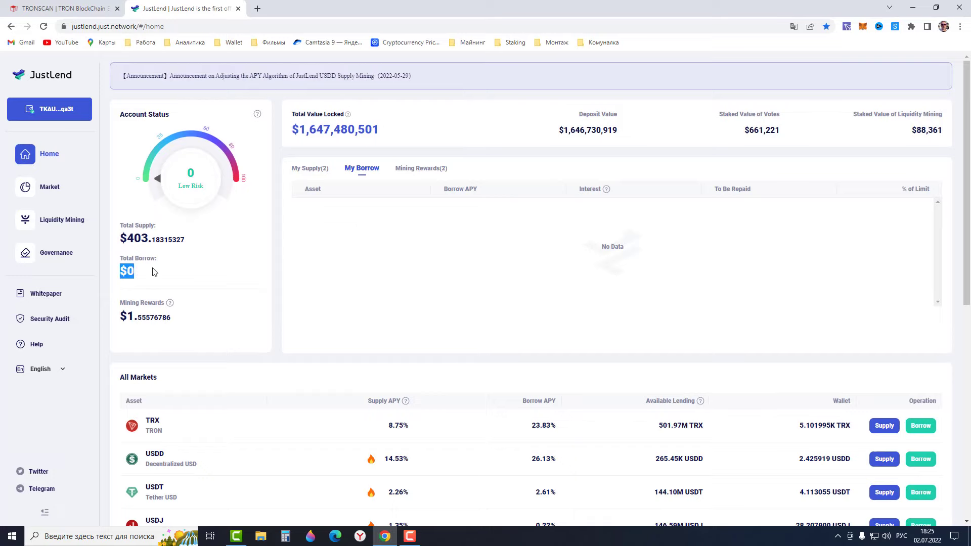
click(210, 273)
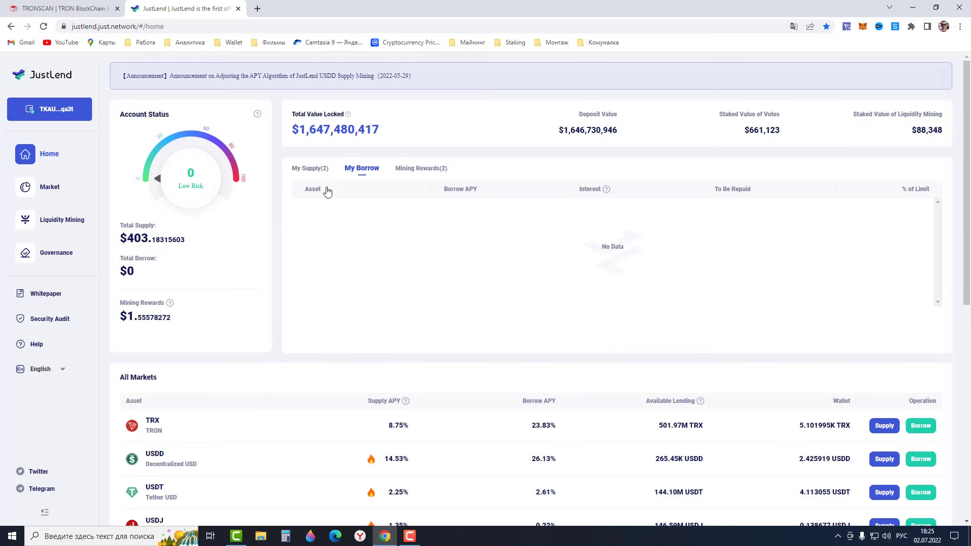
click(303, 168)
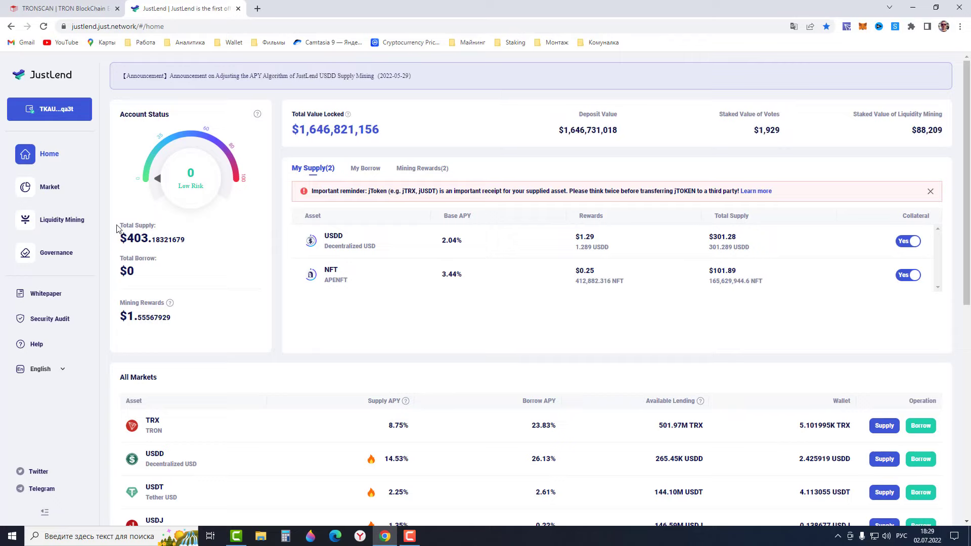
drag(117, 226, 174, 228)
click(123, 245)
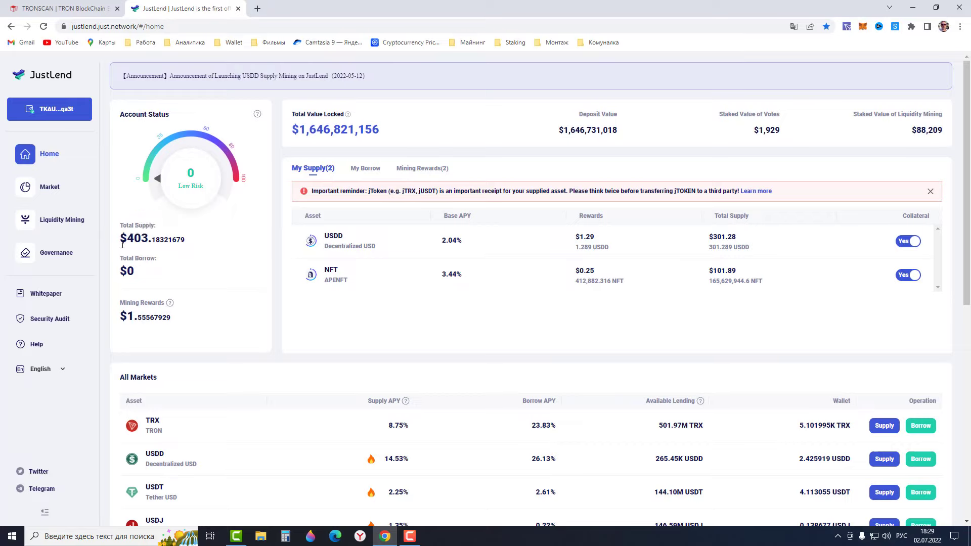
drag(116, 241, 152, 245)
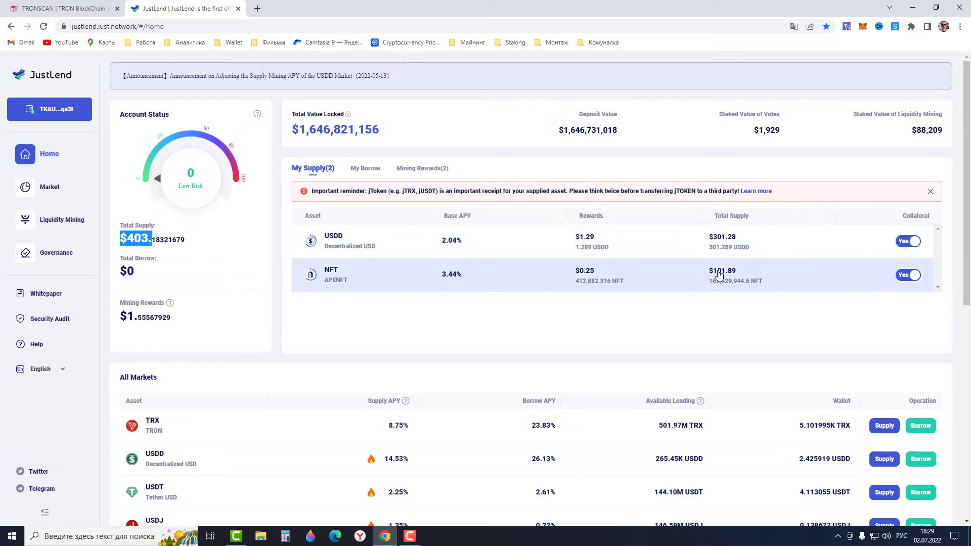
click(618, 333)
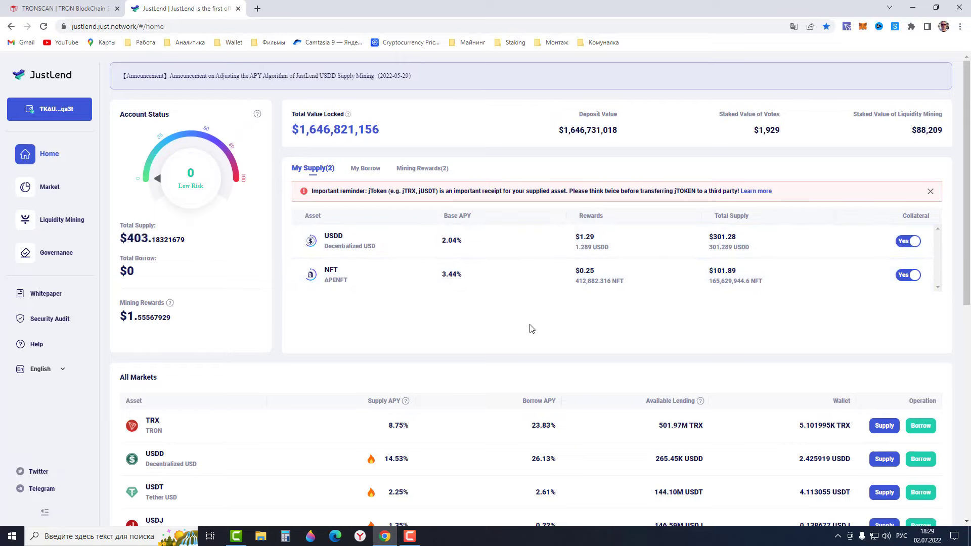
Inspect the breakdown of the TRX supply APY in the All Markets list
scroll(277, 379, down, 2)
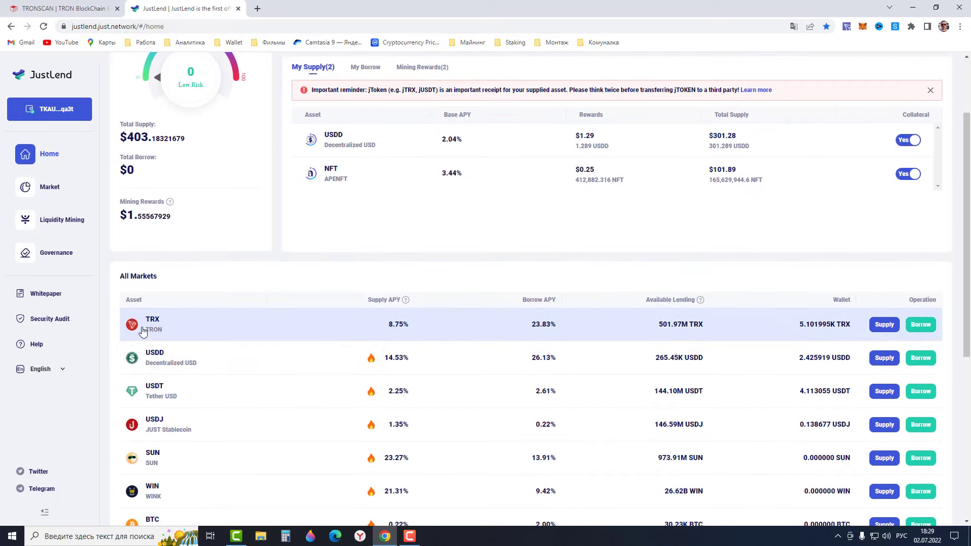
mouse_move(388, 331)
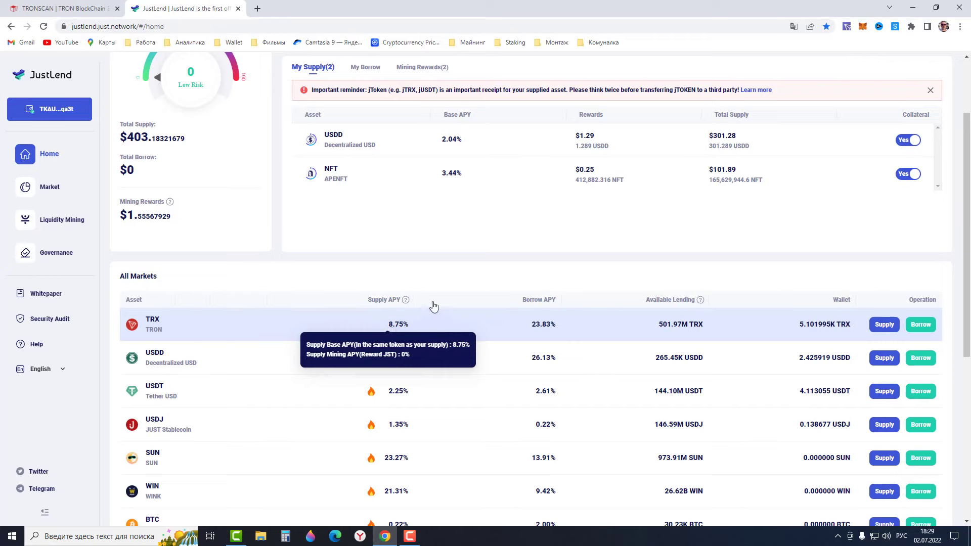
scroll(324, 344, up, 2)
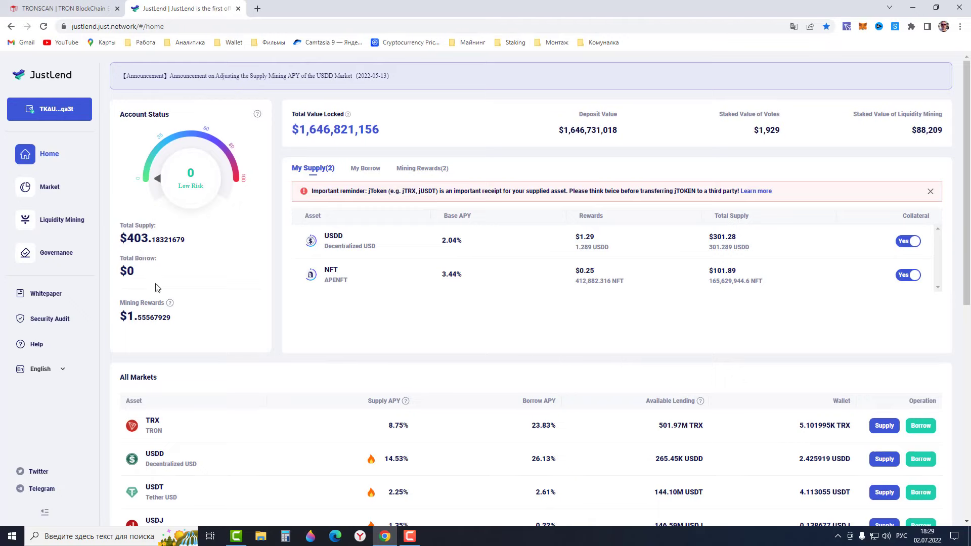
Check the safe maximum amount of USDT that can be borrowed and close the dialog without borrowing
scroll(336, 357, down, 3)
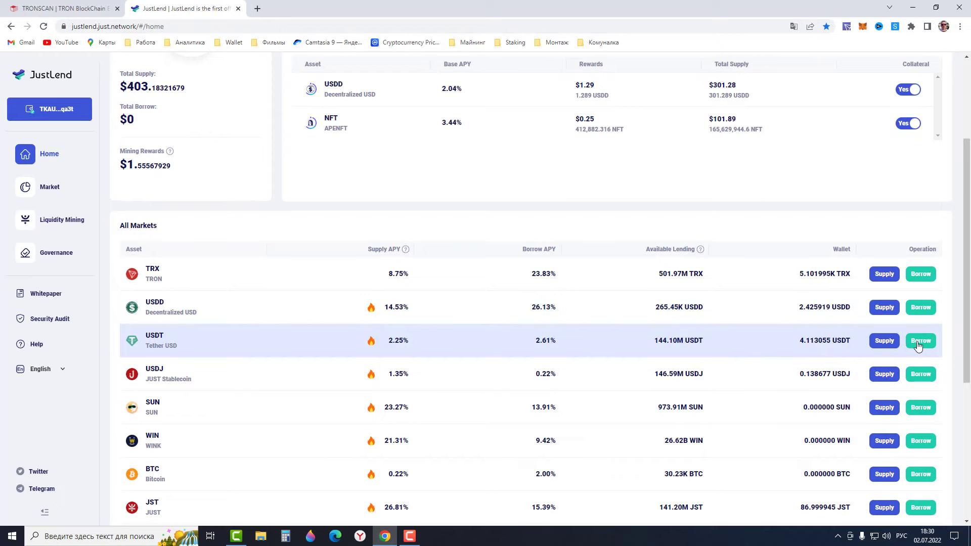
click(913, 345)
click(579, 228)
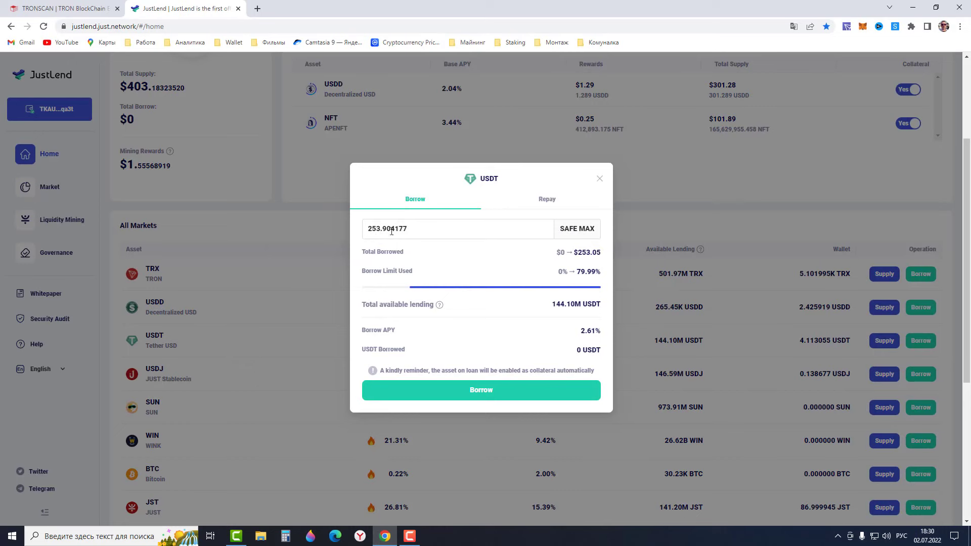
click(599, 179)
scroll(174, 392, up, 3)
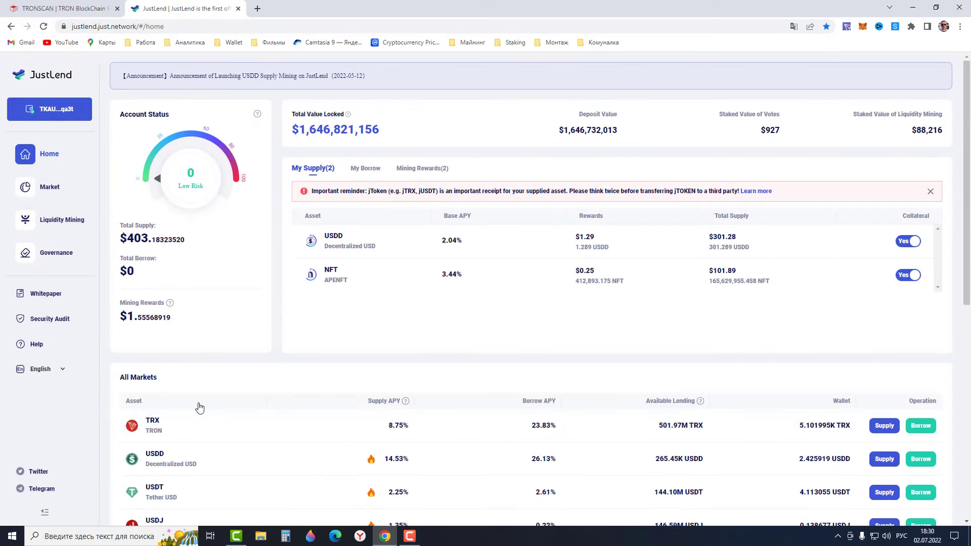
Supply 5000 TRX to the TRX market and sign the transaction in the wallet
scroll(199, 408, down, 2)
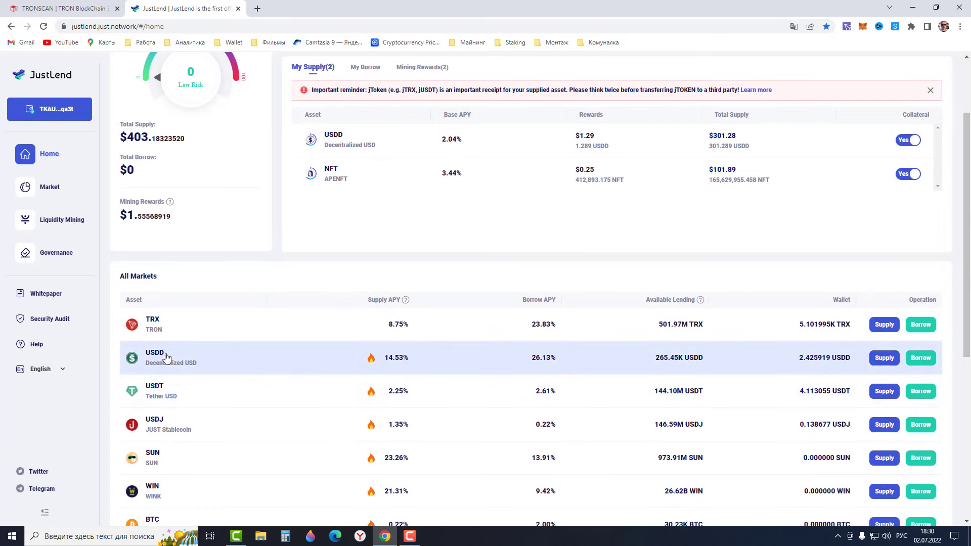
click(892, 330)
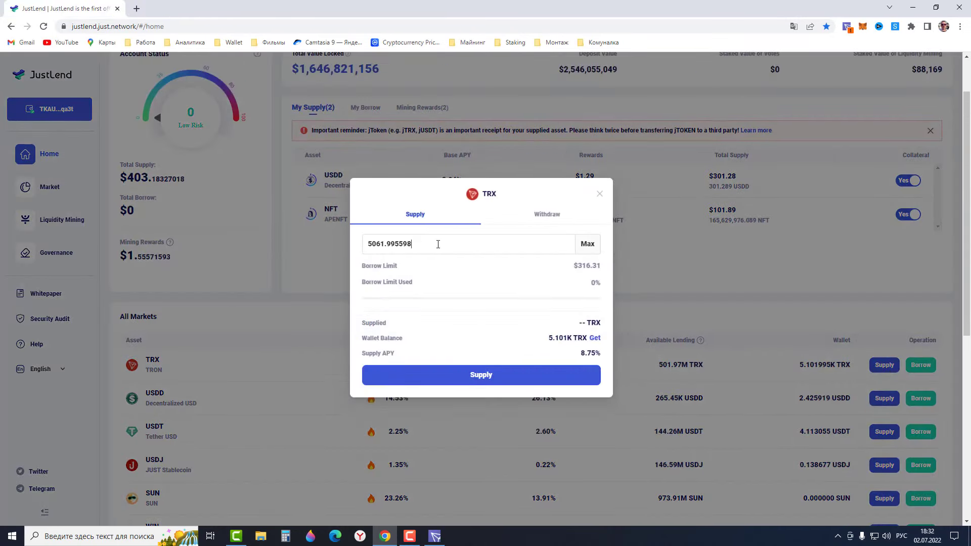
drag(438, 245, 358, 249)
text(5000)
click(493, 386)
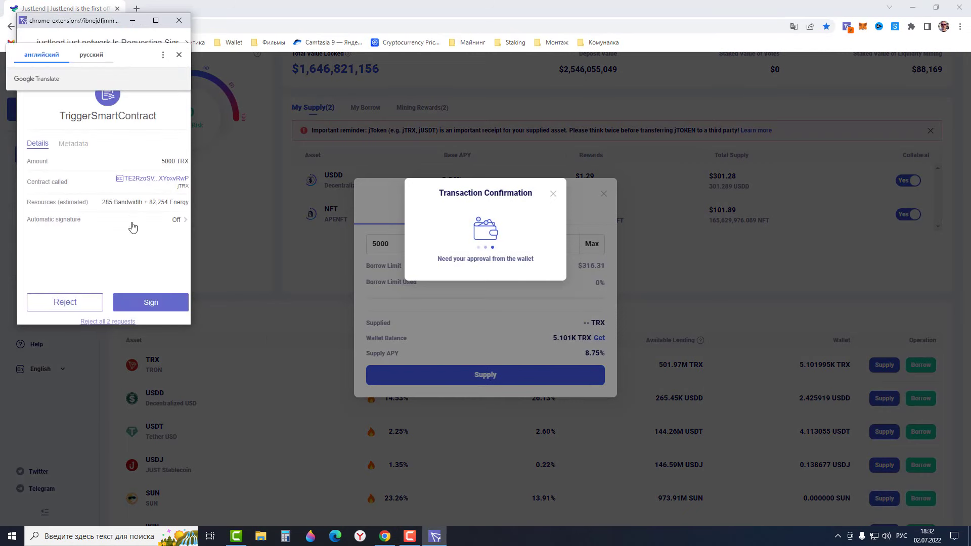
click(137, 299)
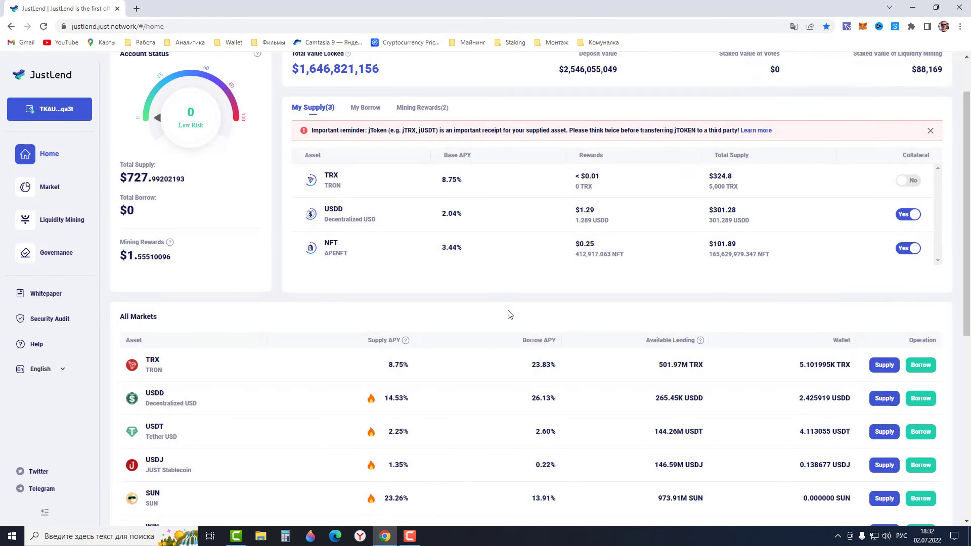
scroll(128, 219, up, 1)
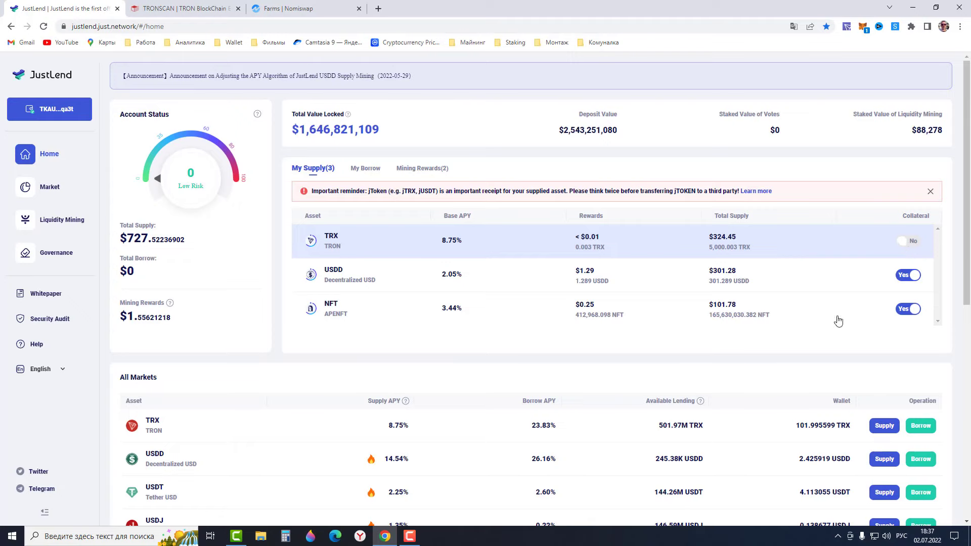
Recheck the safe maximum USDT borrow amount after supplying TRX and dismiss the dialog without borrowing
scroll(430, 324, down, 2)
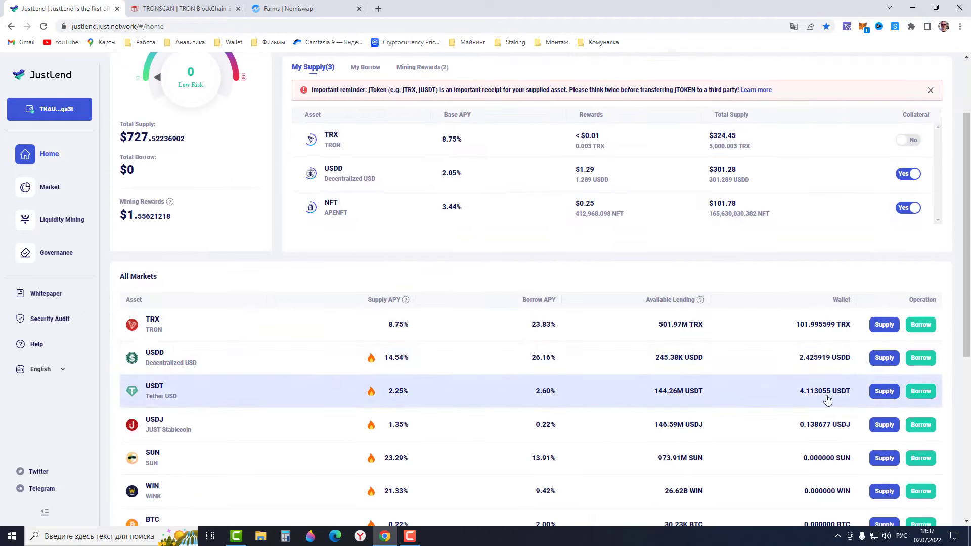
click(924, 394)
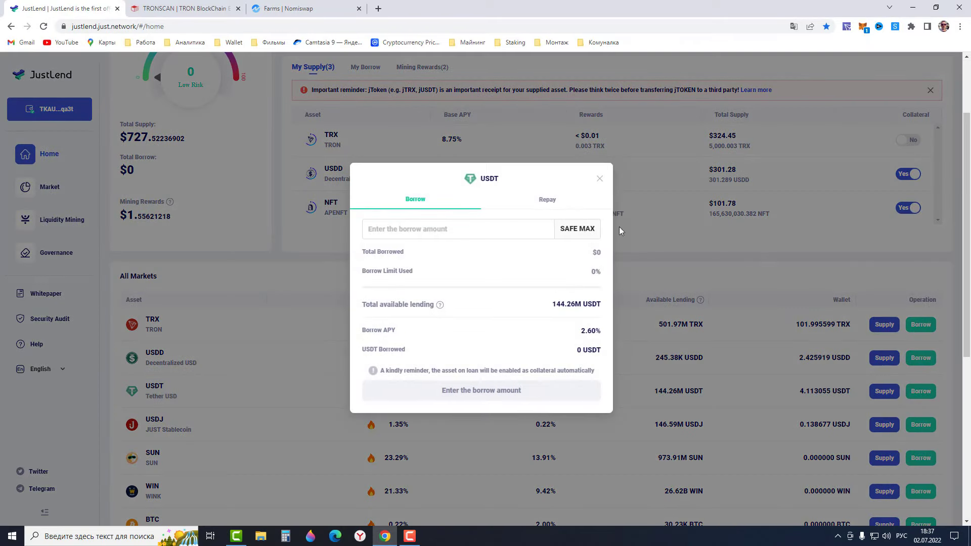
click(575, 229)
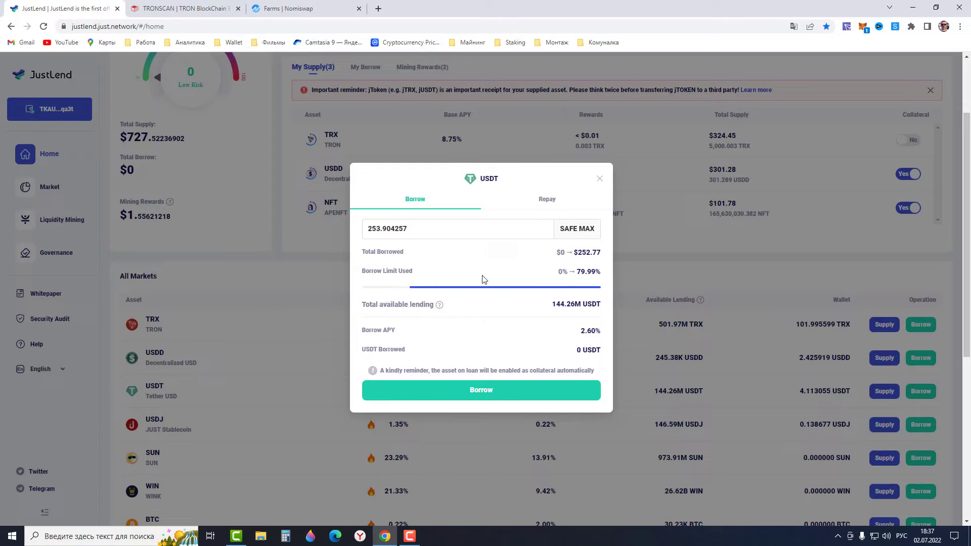
drag(403, 229, 345, 233)
click(600, 180)
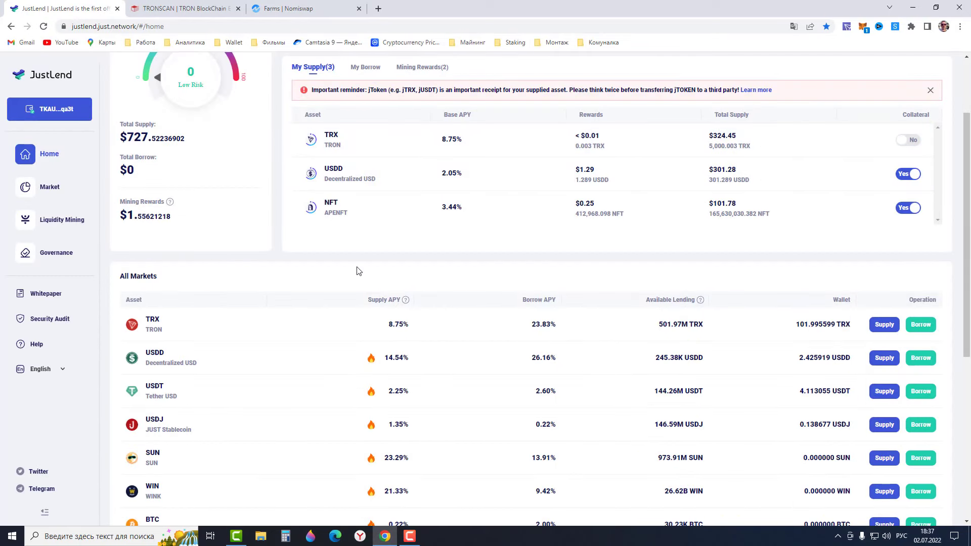
Enable the supplied TRX as collateral and sign the transaction in the wallet
scroll(364, 273, up, 1)
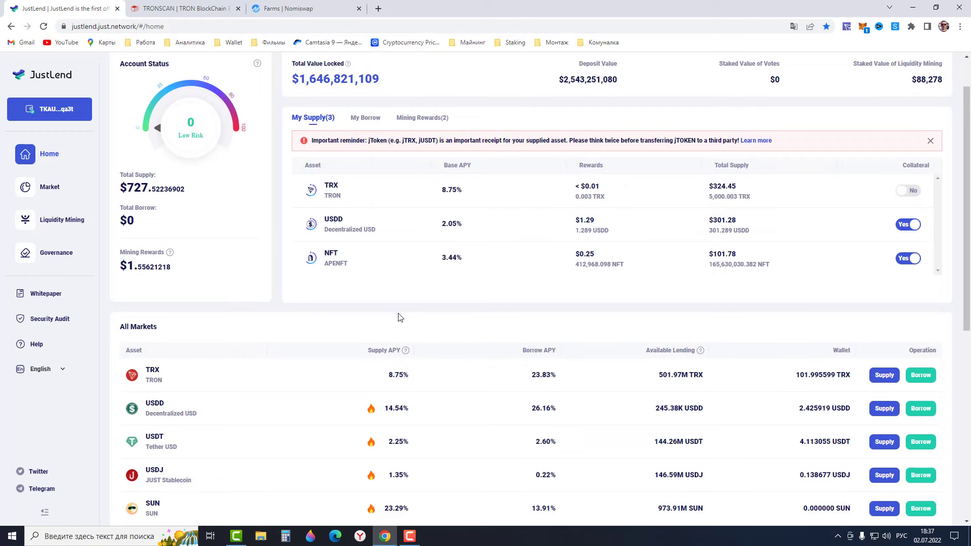
click(915, 196)
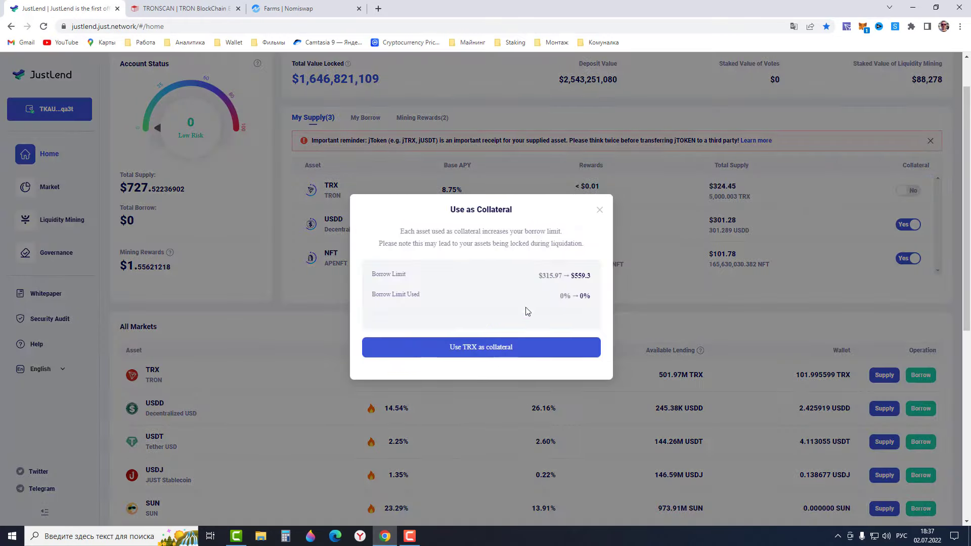
click(494, 348)
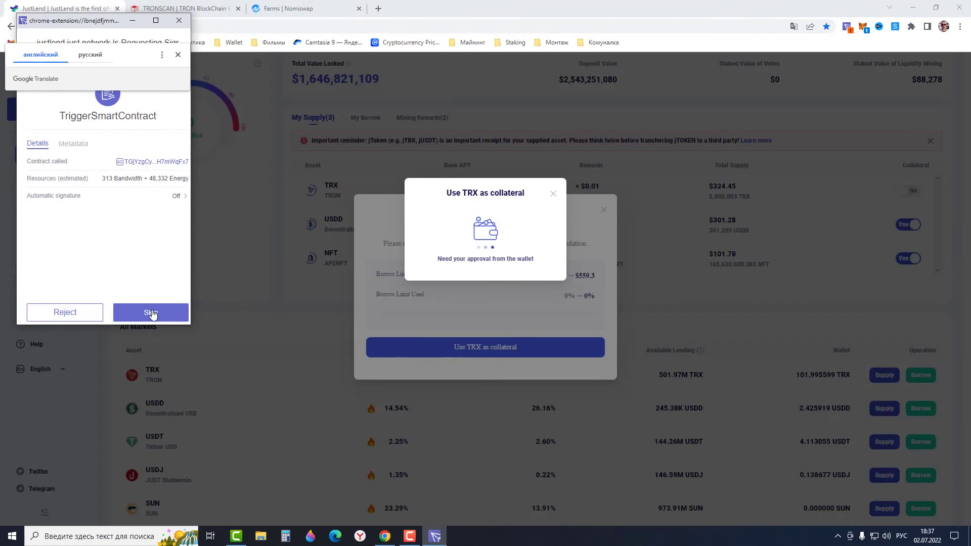
click(146, 313)
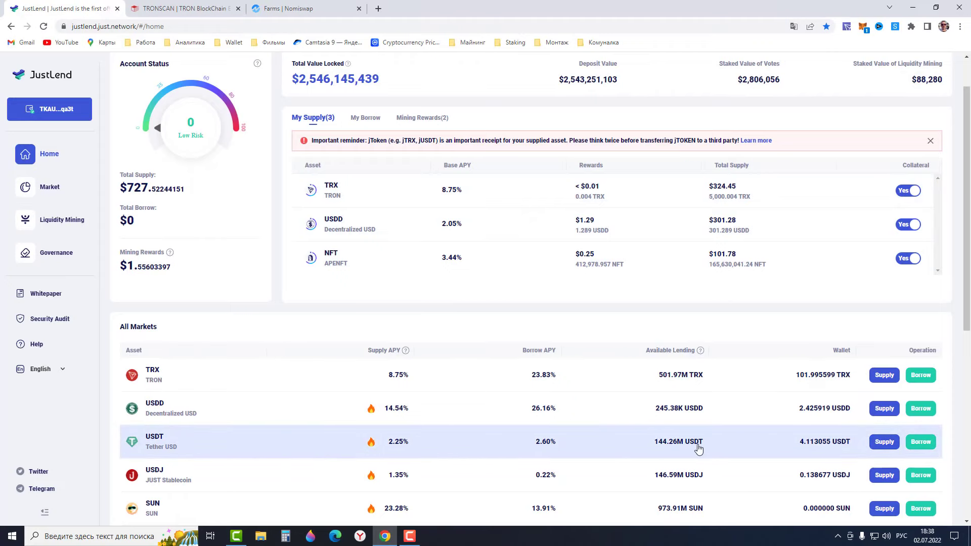
Check the safe maximum USDT borrow amount with TRX as collateral and close the dialog without borrowing
click(921, 442)
click(578, 230)
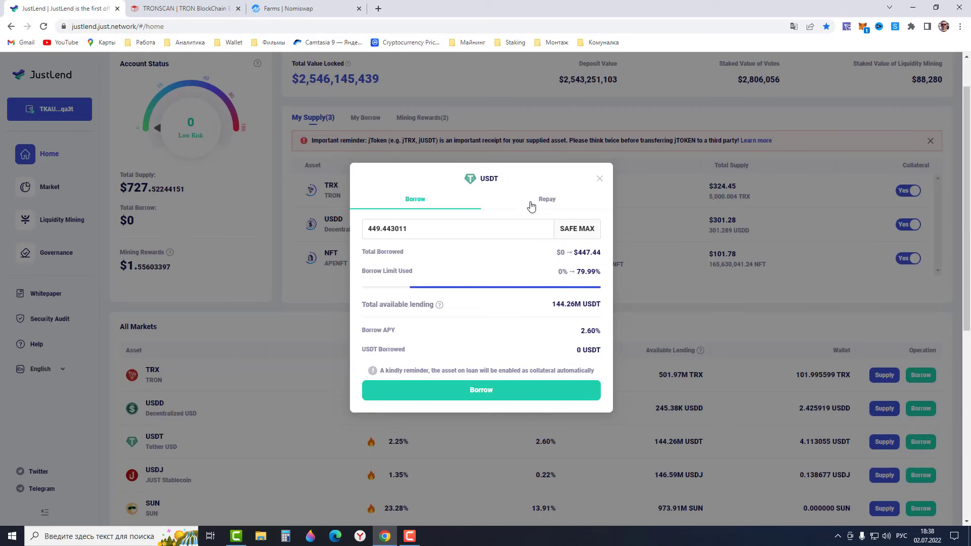
click(271, 373)
scroll(271, 373, up, 1)
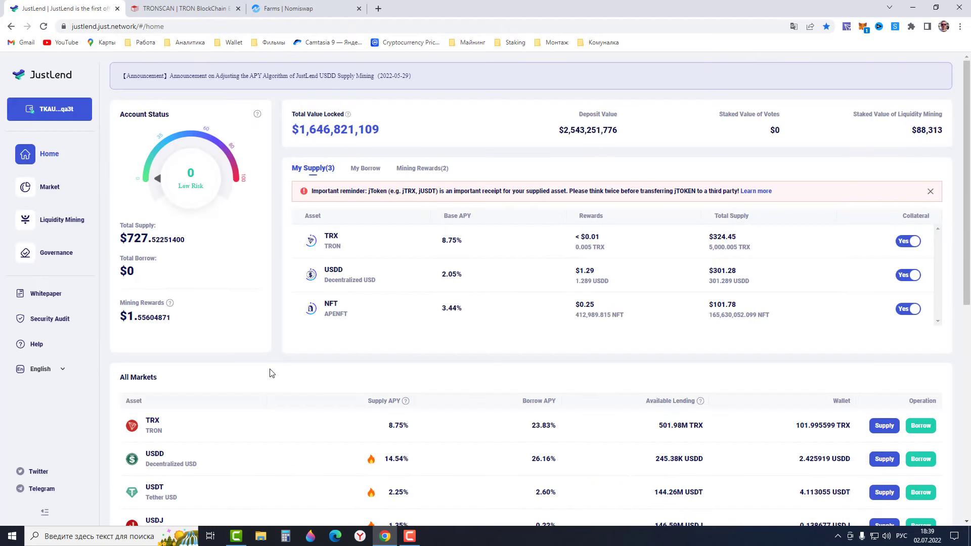
Compare the supply and borrow APYs of the assets in the All Markets list
scroll(271, 373, down, 8)
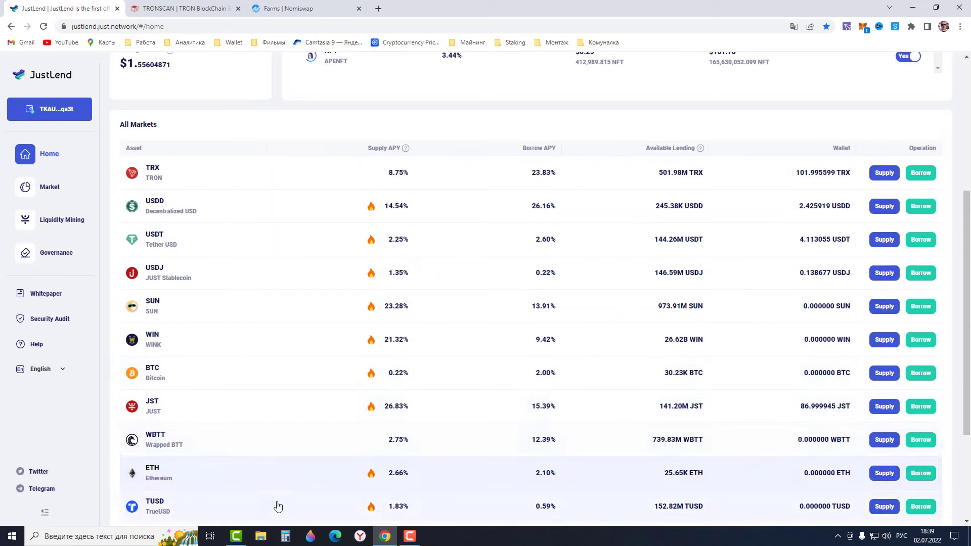
scroll(197, 373, up, 6)
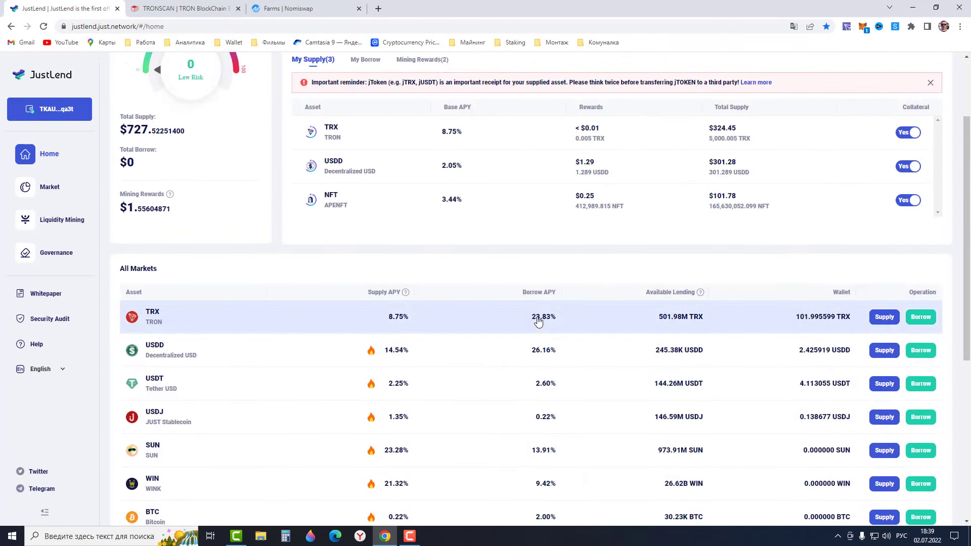
scroll(538, 322, down, 2)
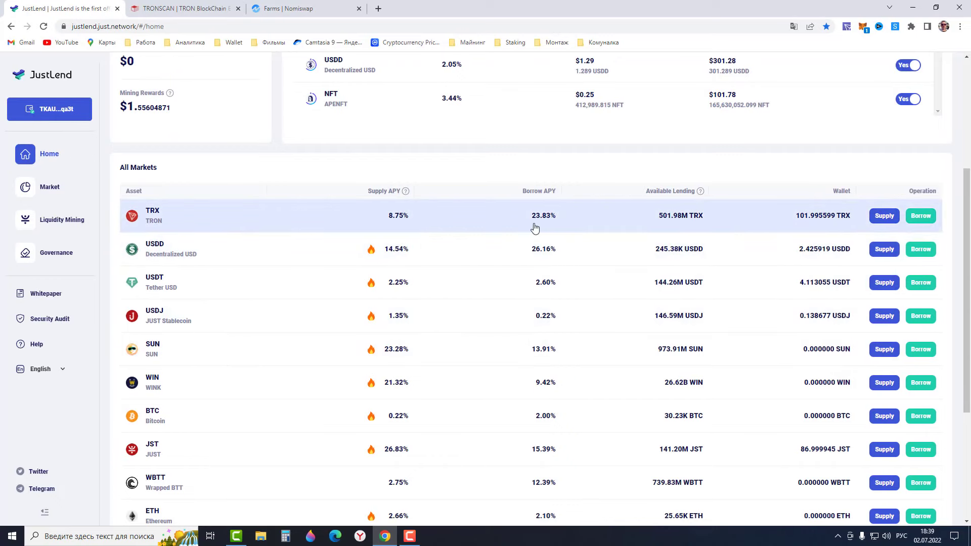
scroll(535, 228, down, 1)
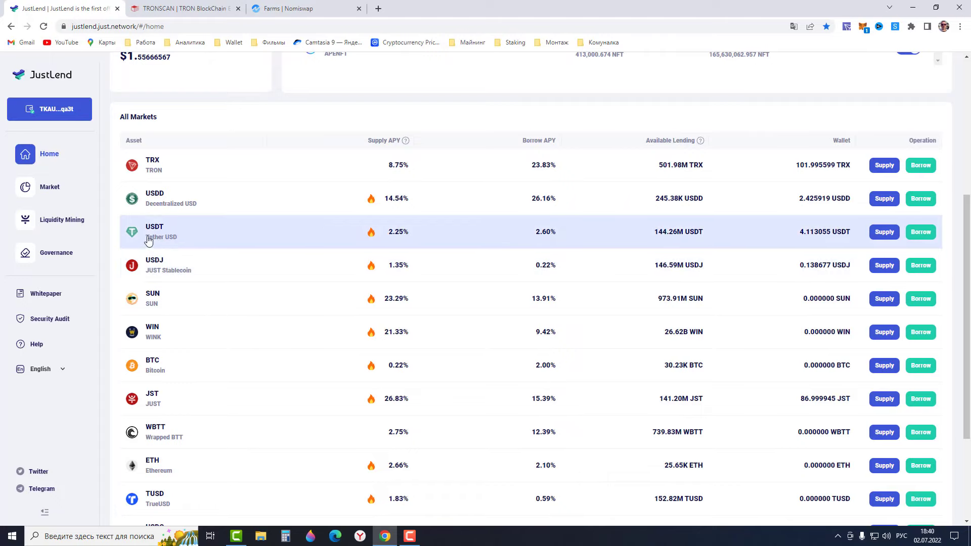
scroll(241, 481, down, 3)
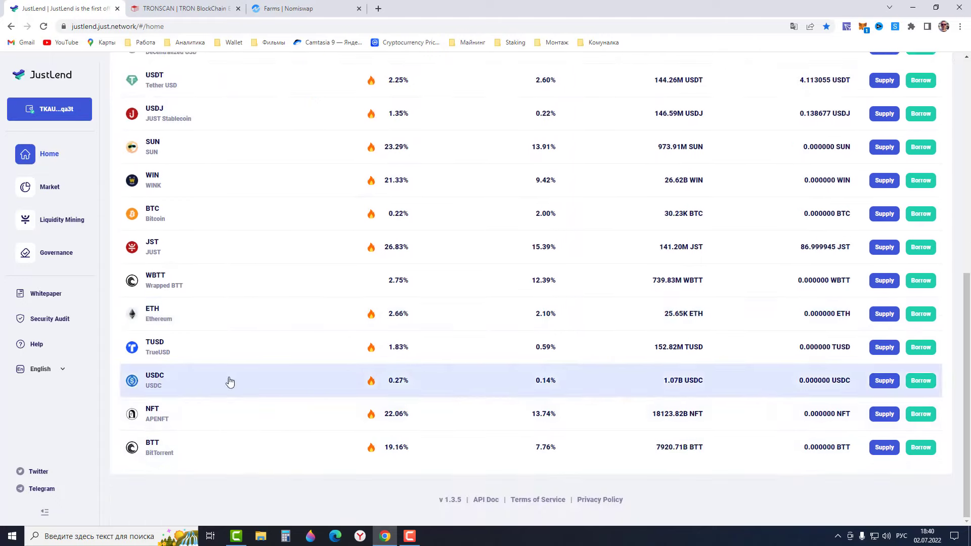
scroll(519, 385, up, 5)
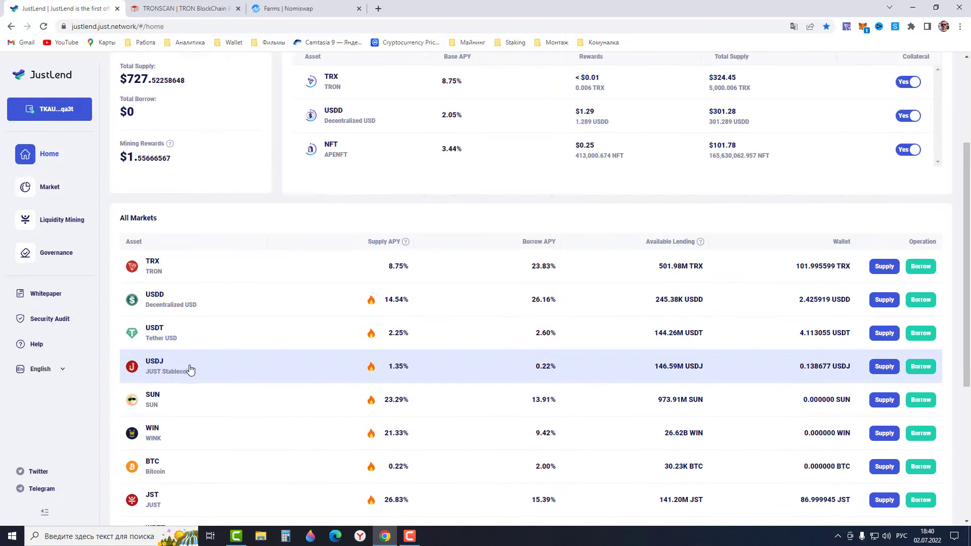